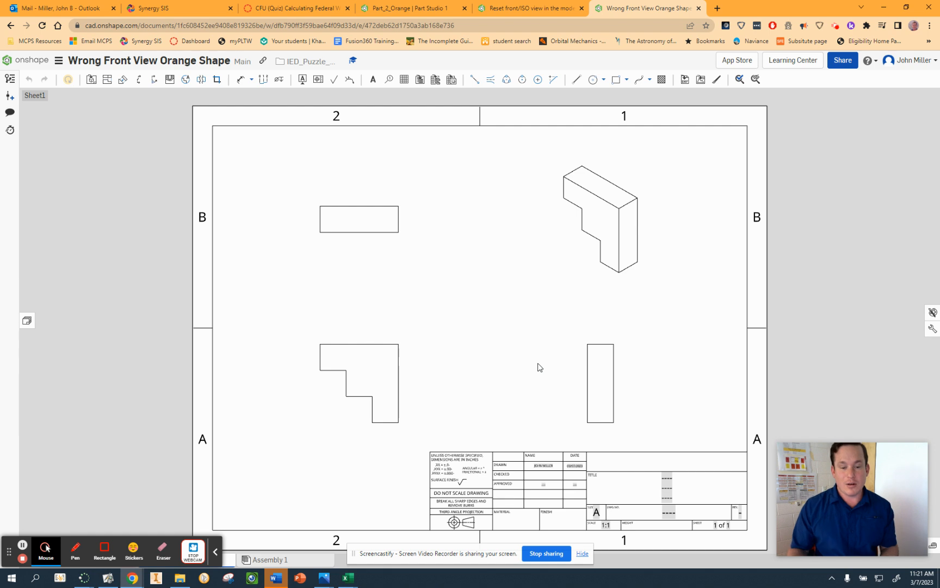
Try setting the drawing's front view orientation to Right.
right_click(368, 382)
mouse_move(370, 381)
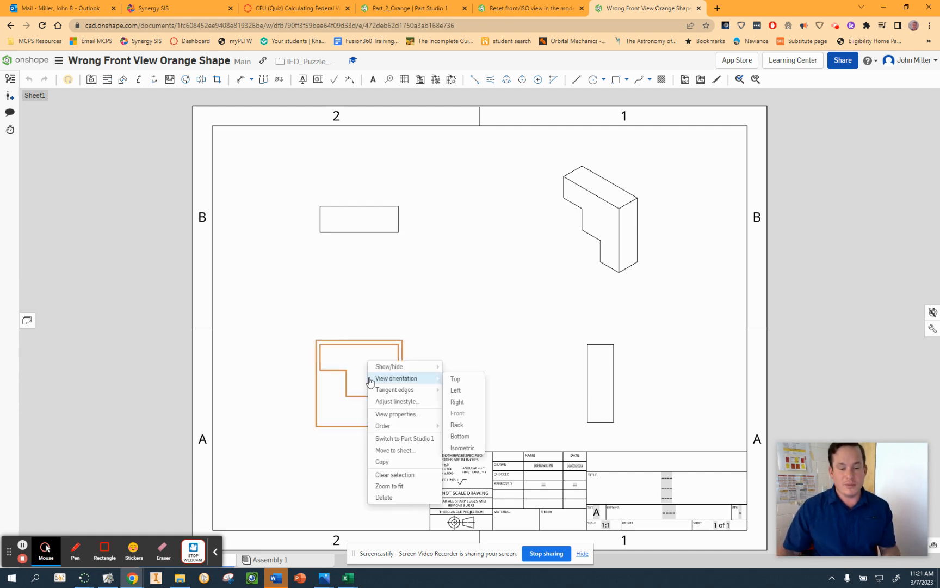
left_click(457, 402)
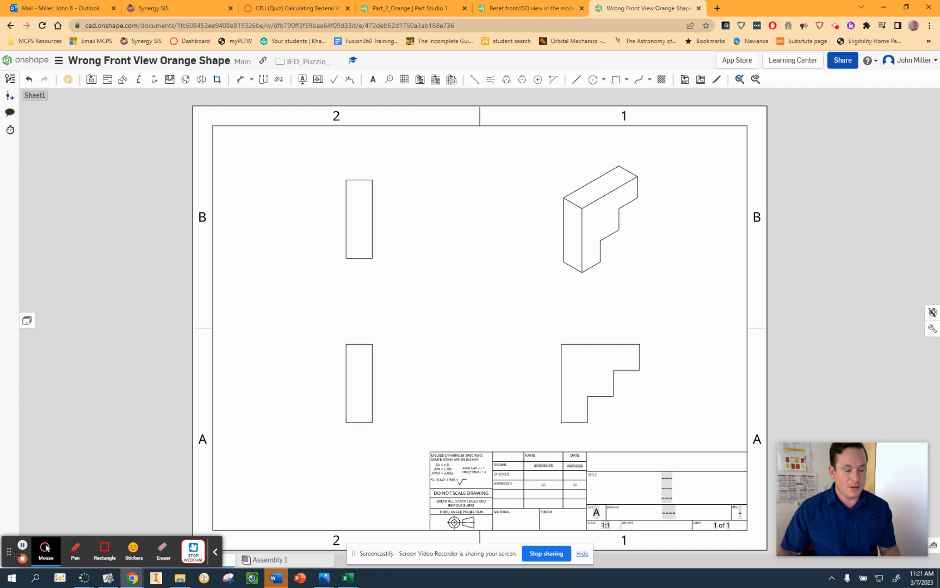
Open Part Studio 1 and orient the model to the Back view, rotated a quarter turn counterclockwise so it stands as an upright staircase.
left_click_drag(9, 552, 534, 543)
left_click(84, 561)
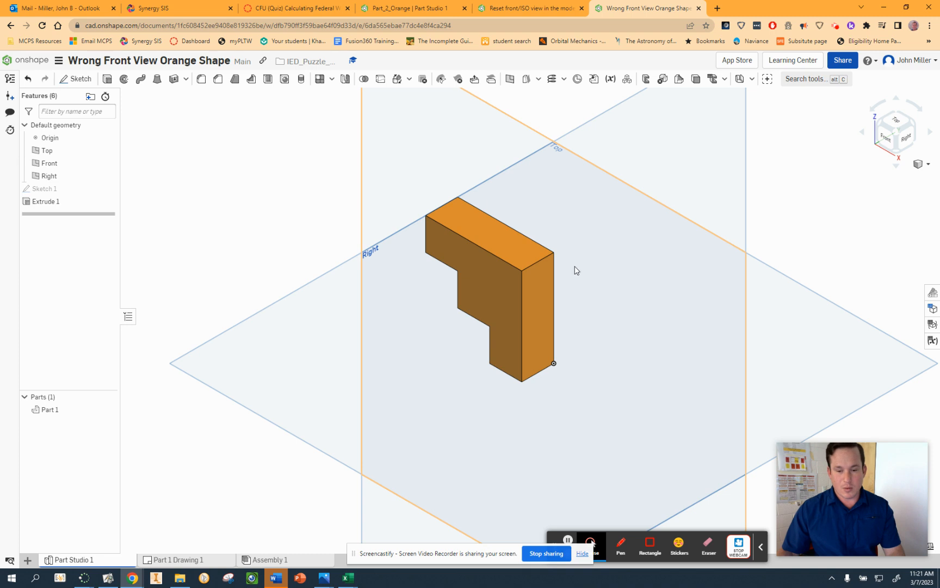
right_click_drag(595, 260, 512, 317)
left_click(897, 132)
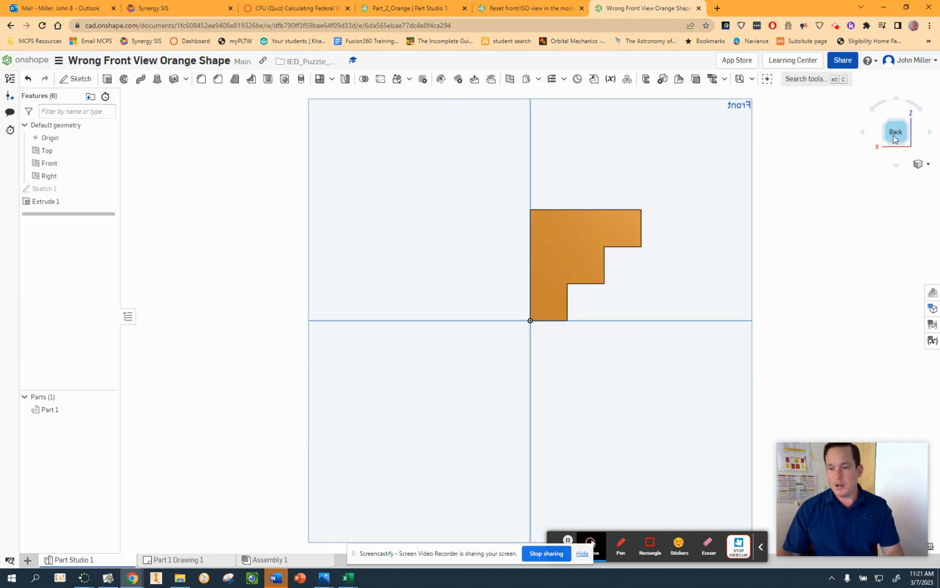
left_click(877, 109)
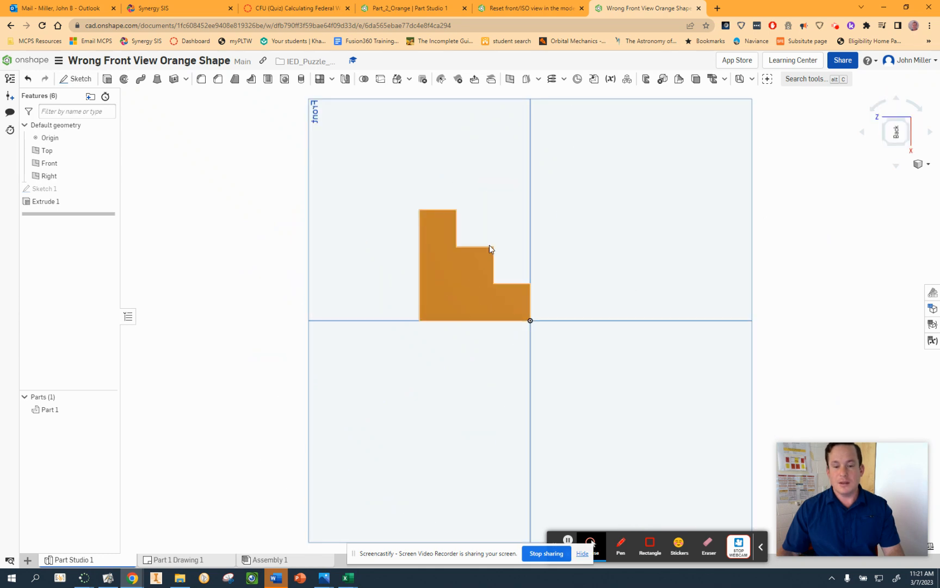
scroll(487, 281, "up", 3)
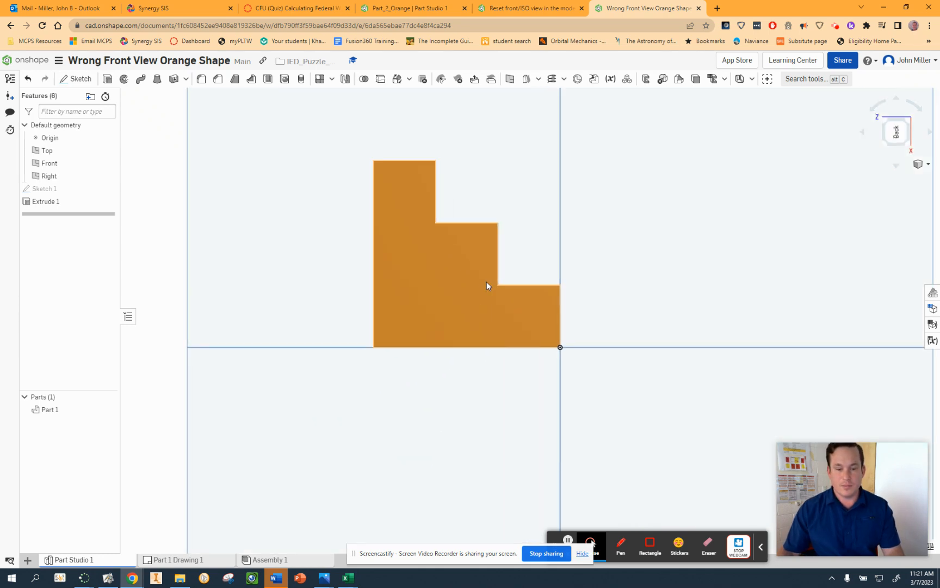
Save the current model orientation as a named view called Correct Front View.
left_click(929, 166)
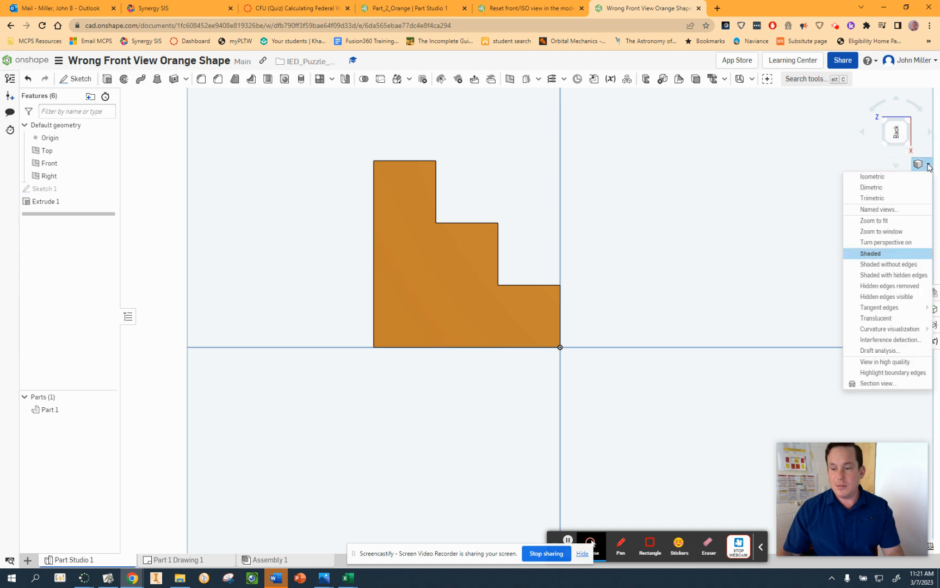
left_click(878, 210)
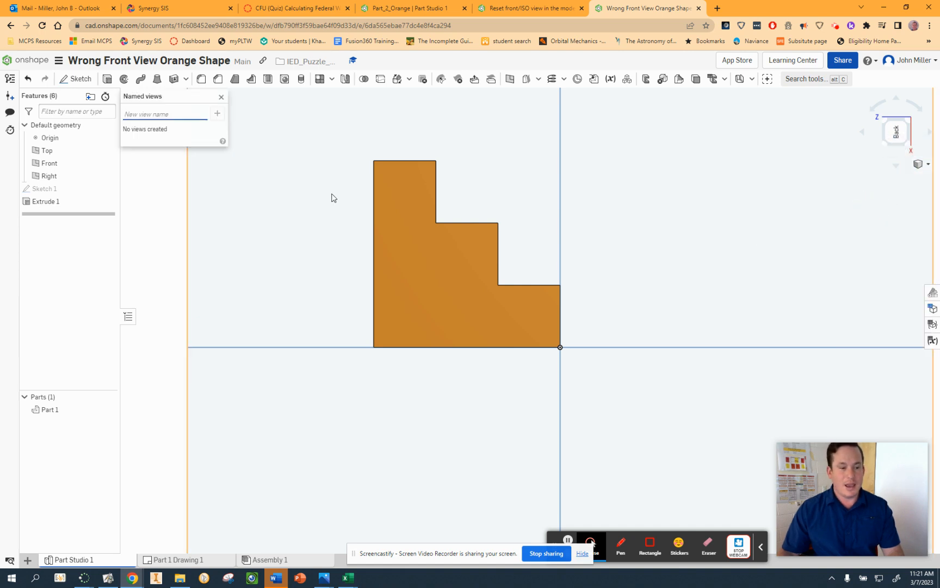
type("d")
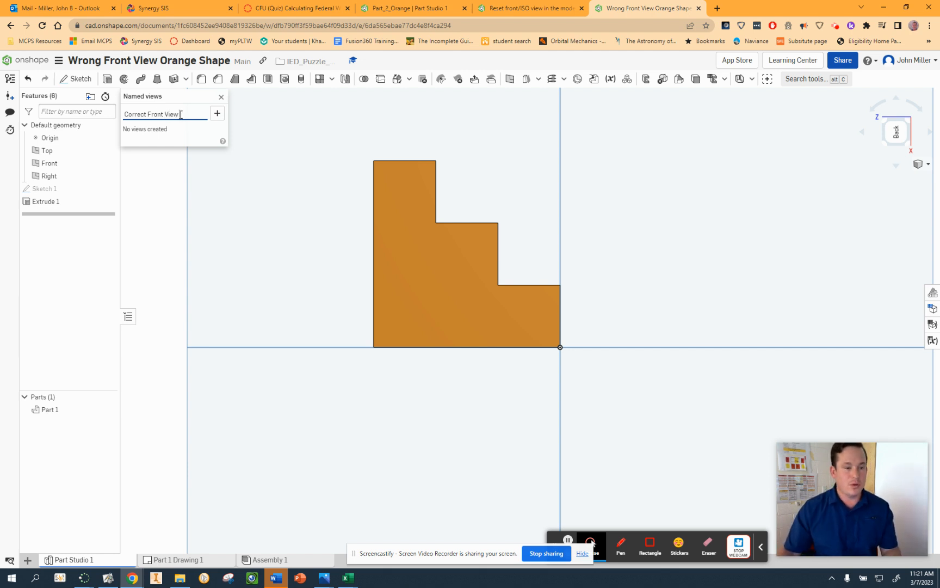
left_click(217, 114)
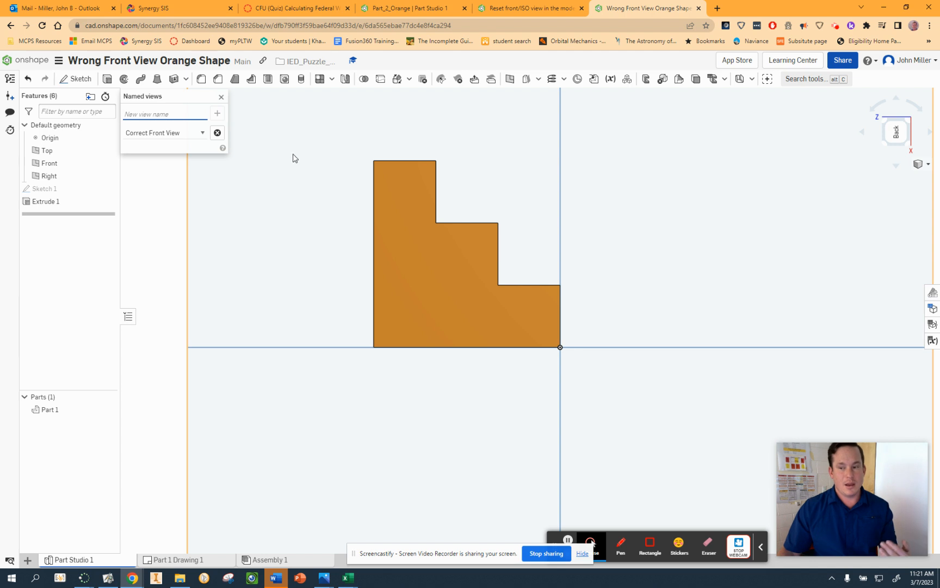
Look at the part in its Isometric and default Front orientations and check the named views list.
left_click(923, 165)
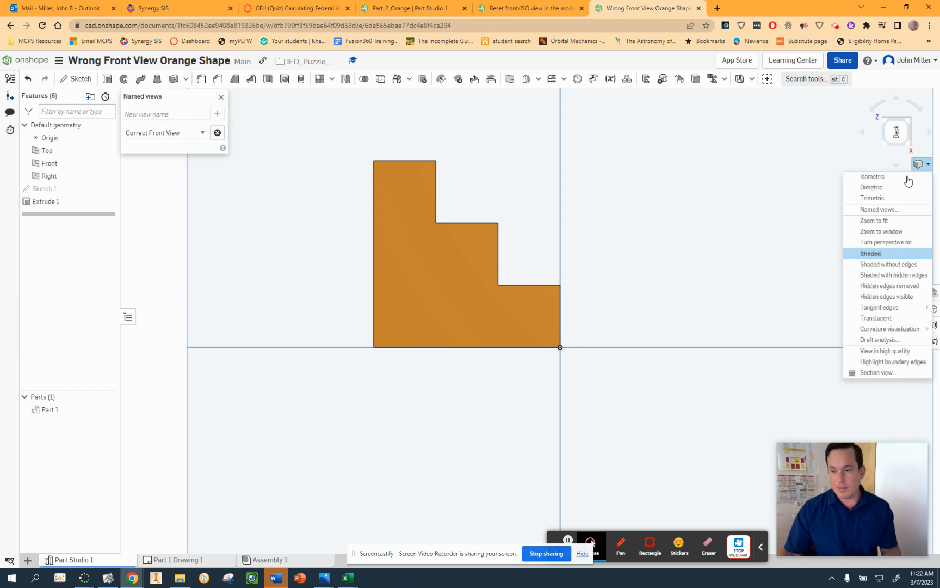
left_click(896, 181)
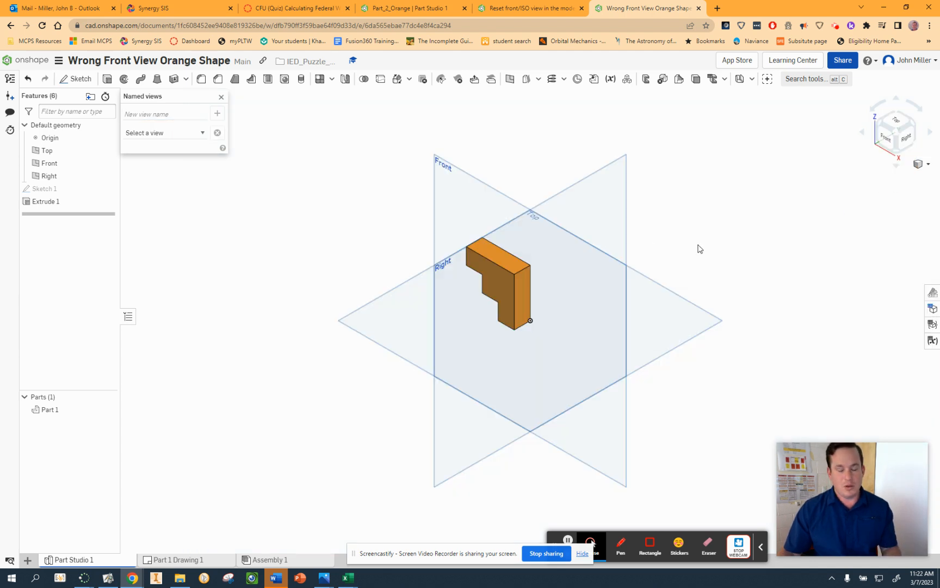
left_click(885, 137)
left_click(922, 163)
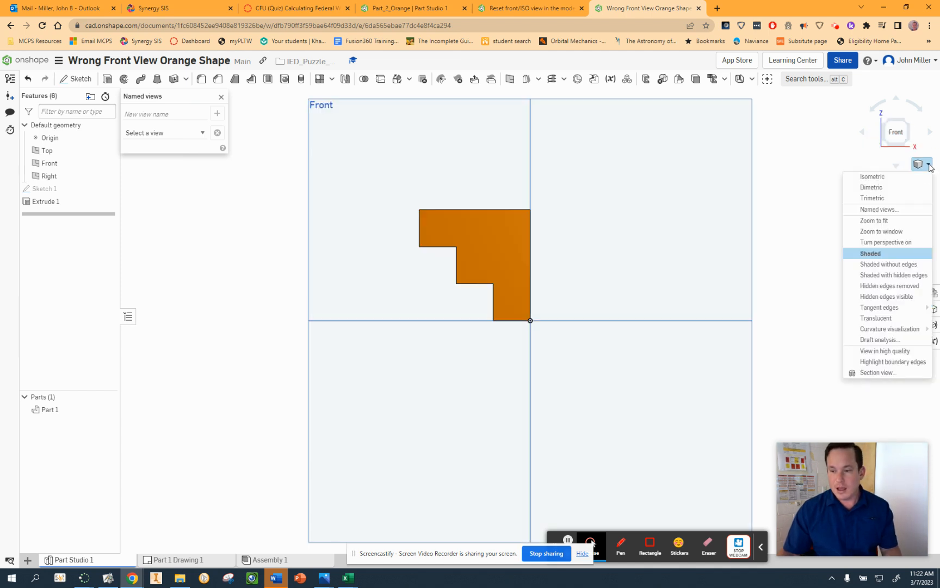
left_click(884, 210)
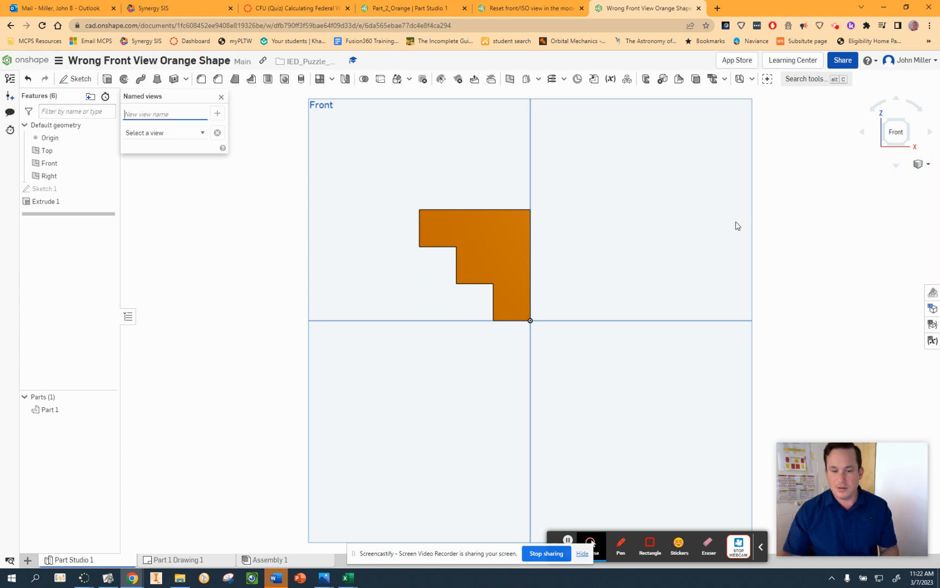
left_click(220, 97)
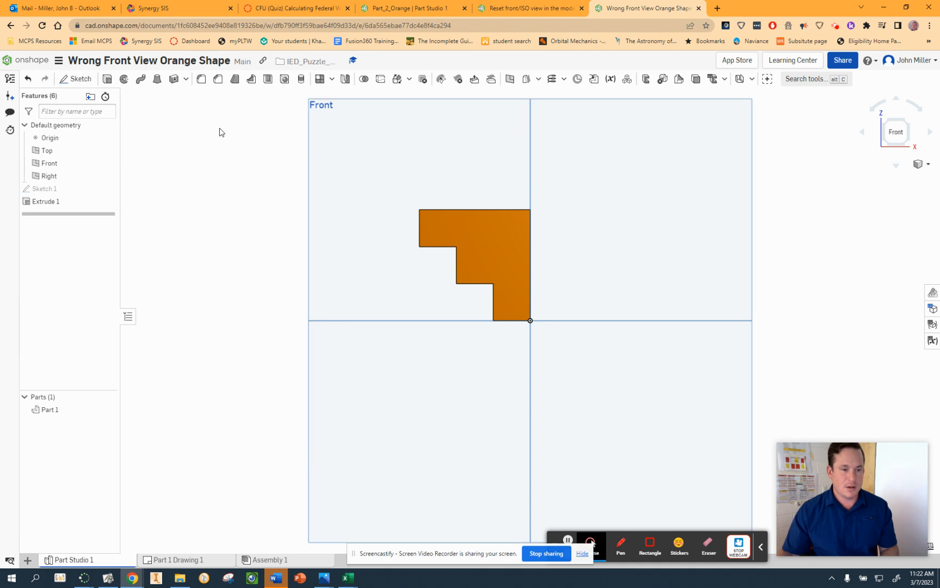
In Part 1 Drawing 1, set the front view's orientation to Correct Front View.
left_click(175, 561)
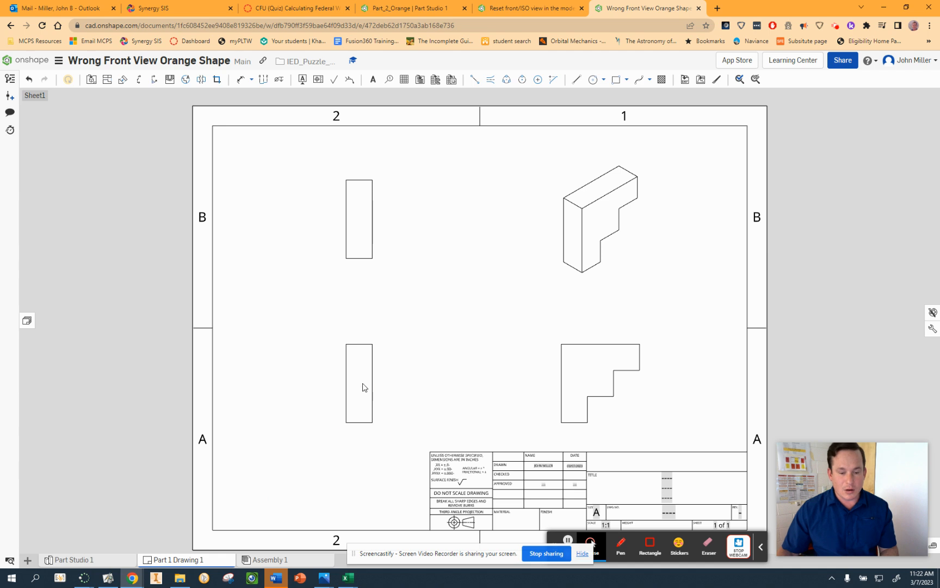
right_click(362, 386)
mouse_move(362, 384)
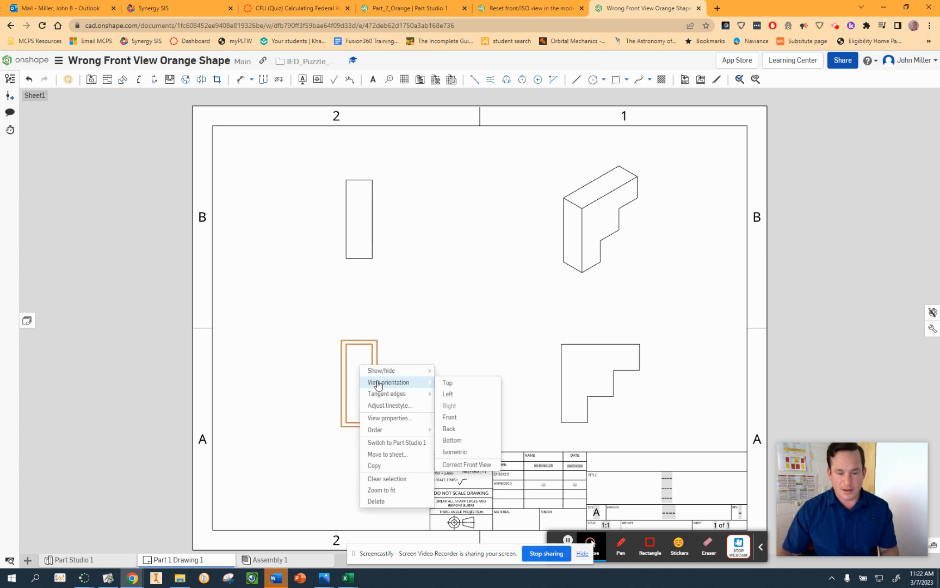
left_click(467, 465)
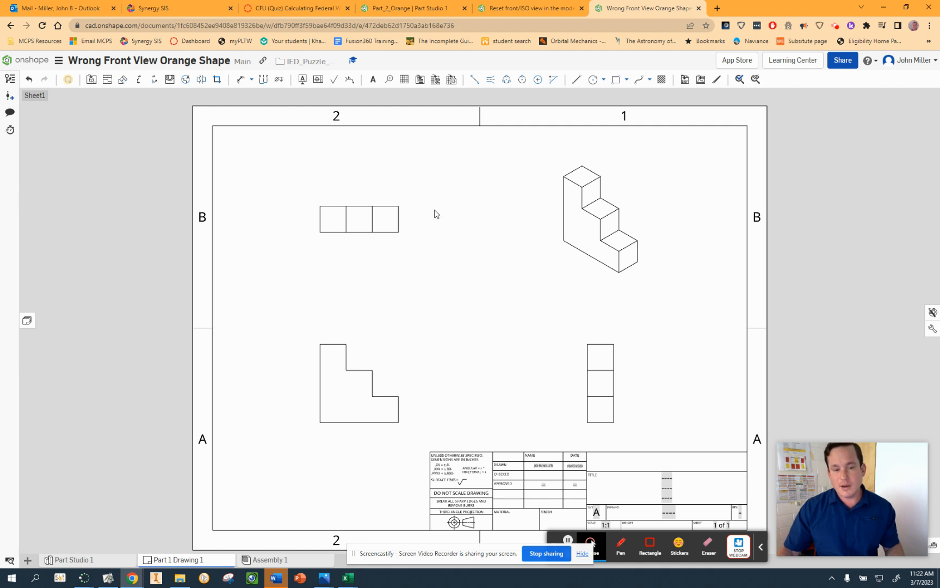
Select the top and isometric views together and display them shaded.
left_click(380, 227)
right_click(380, 208)
mouse_move(402, 224)
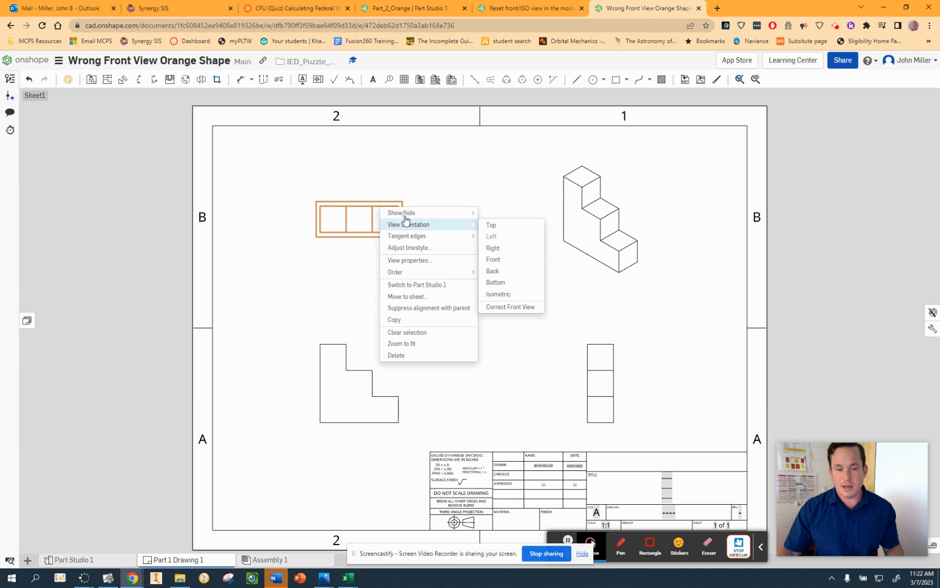
mouse_move(426, 214)
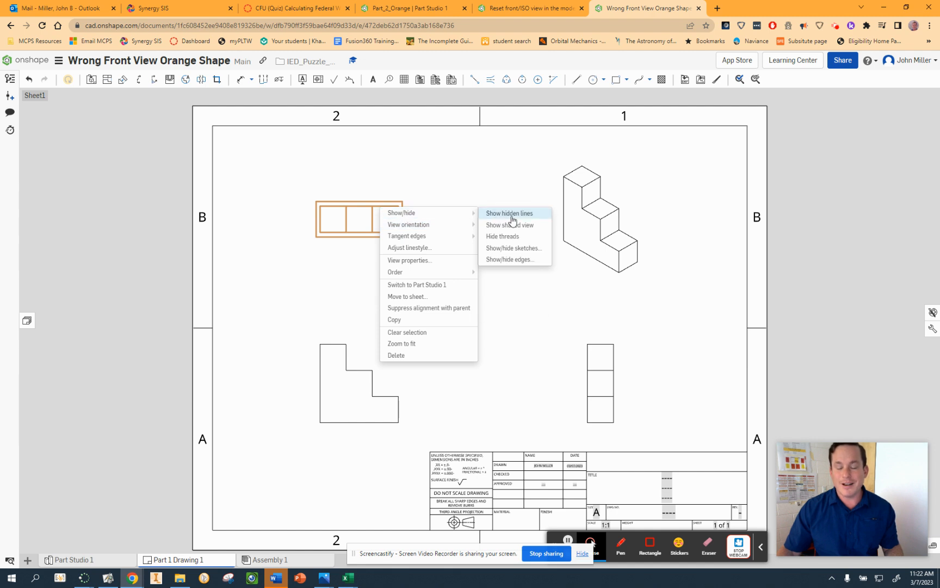
left_click(626, 195)
right_click(627, 177)
mouse_move(653, 180)
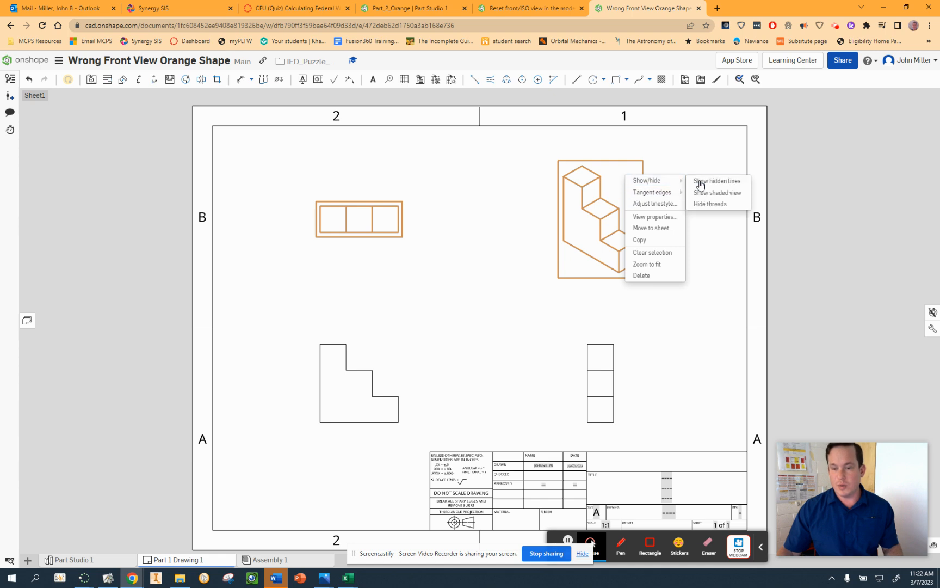
left_click(715, 199)
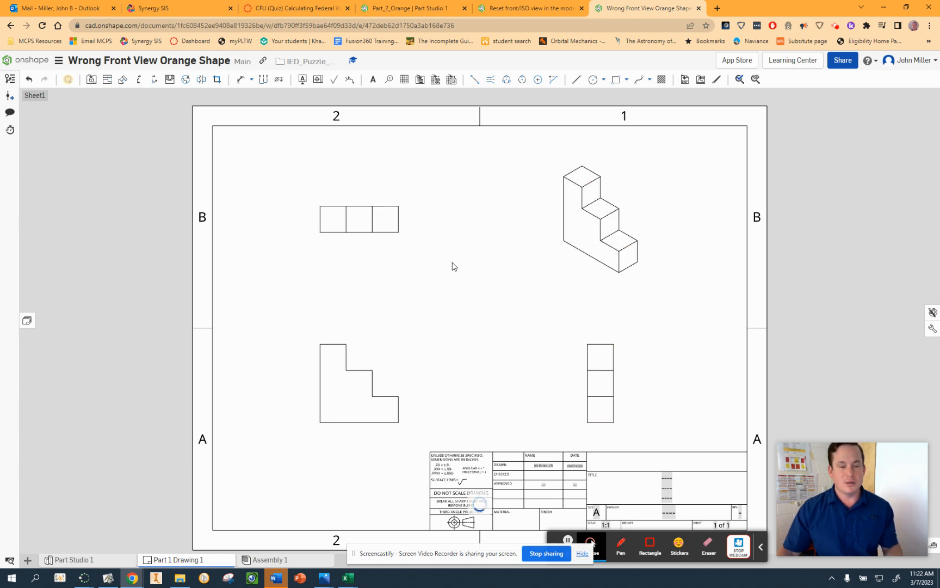
Hide the shading on the top view.
right_click(347, 221)
mouse_move(380, 221)
mouse_move(442, 211)
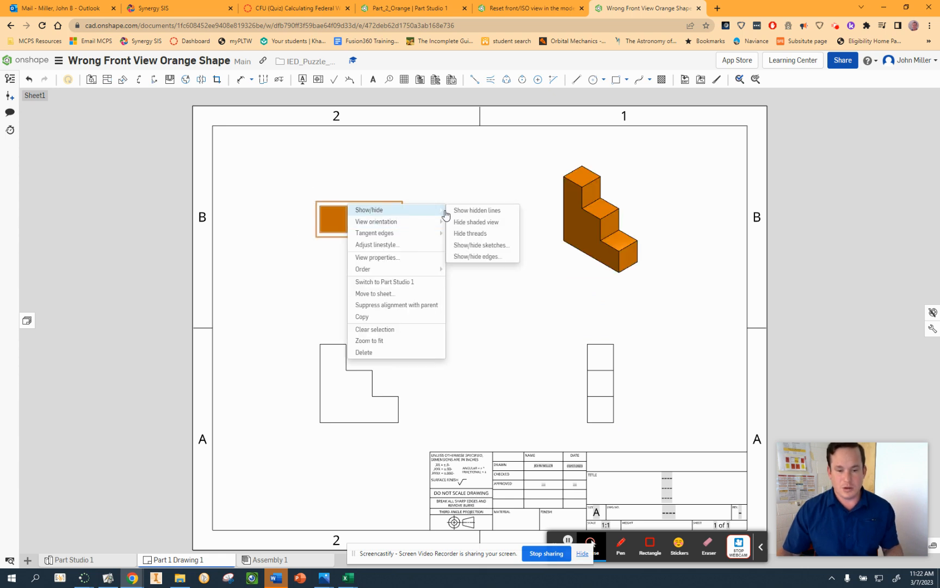
left_click(492, 222)
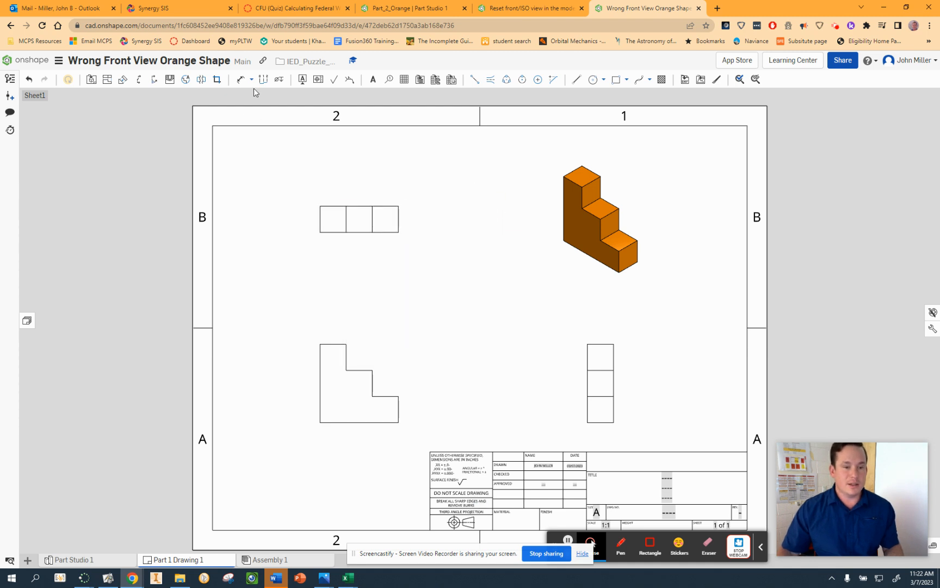
Add stacked horizontal dimensions above the front view from its left edge: top step width, width to the second step, and overall width.
left_click(240, 79)
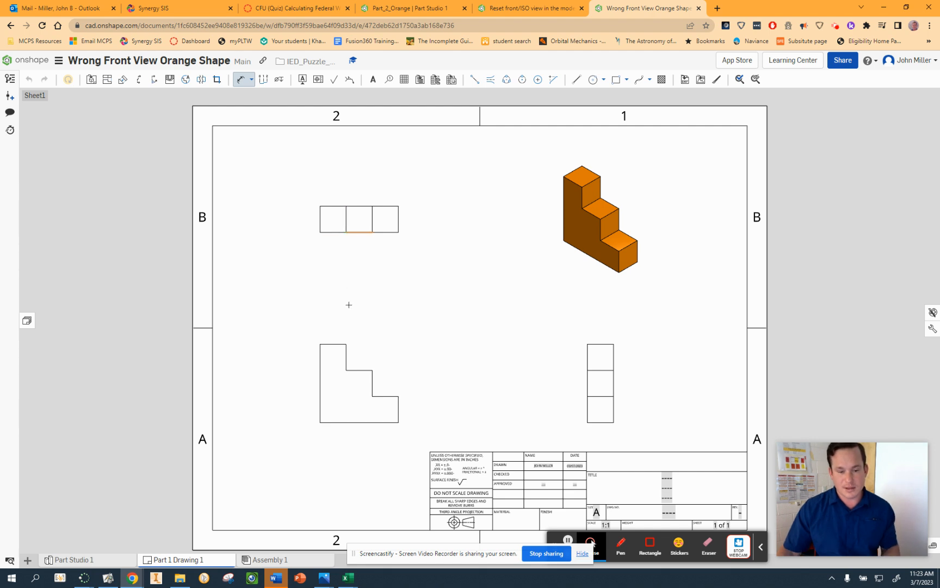
left_click(336, 343)
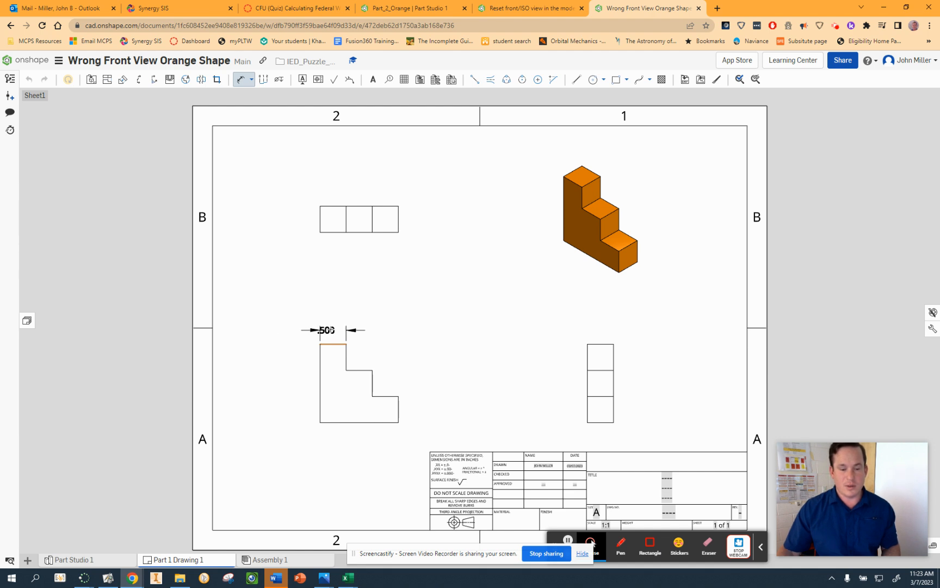
left_click(332, 328)
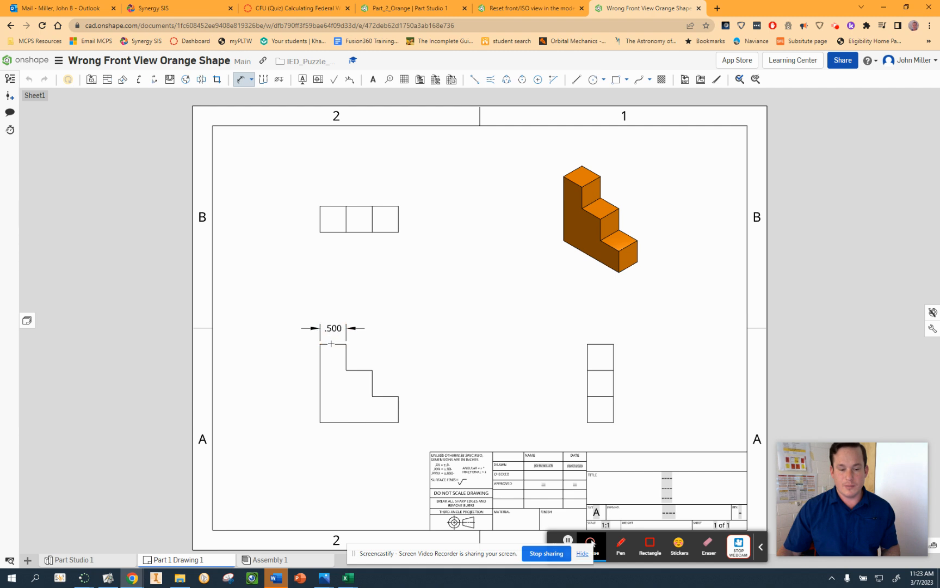
left_click(320, 369)
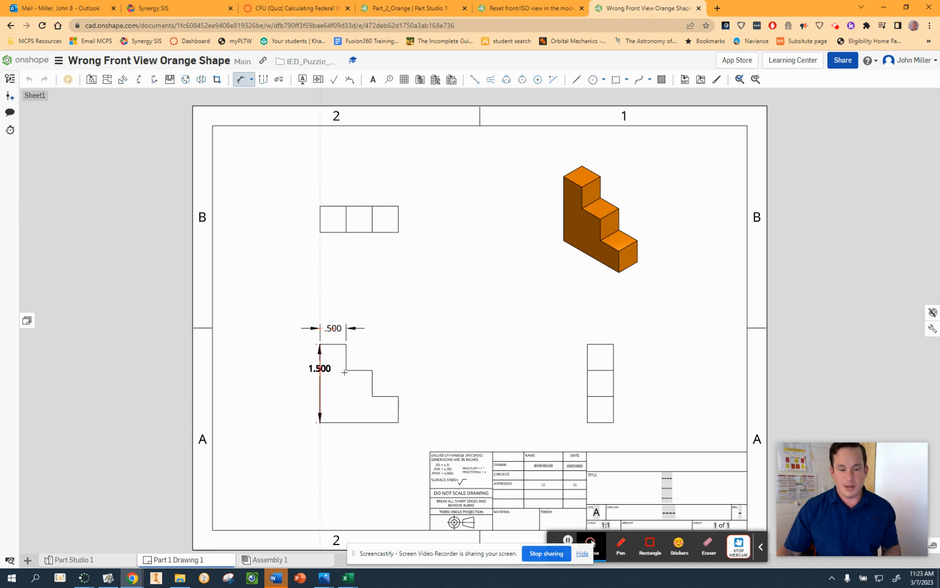
left_click(373, 370)
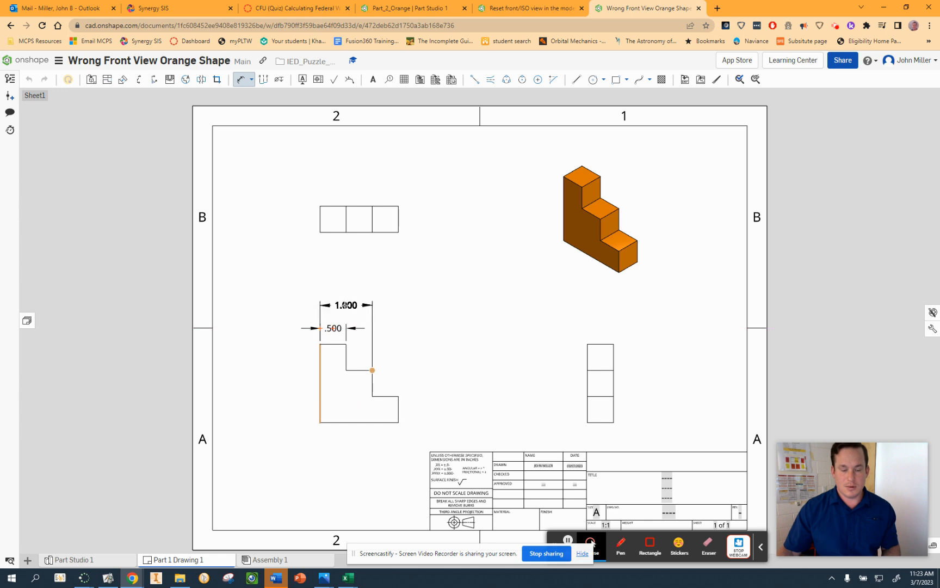
left_click(345, 305)
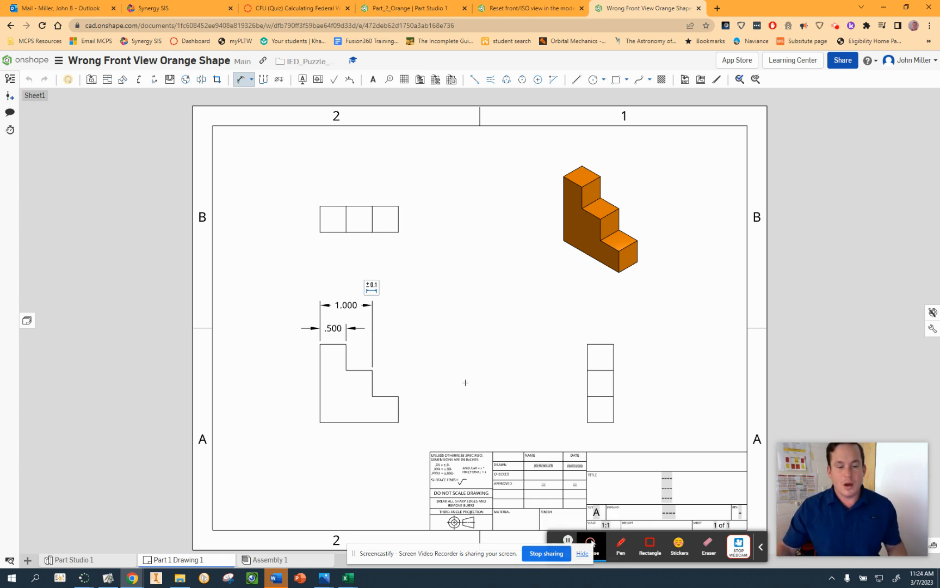
left_click(337, 418)
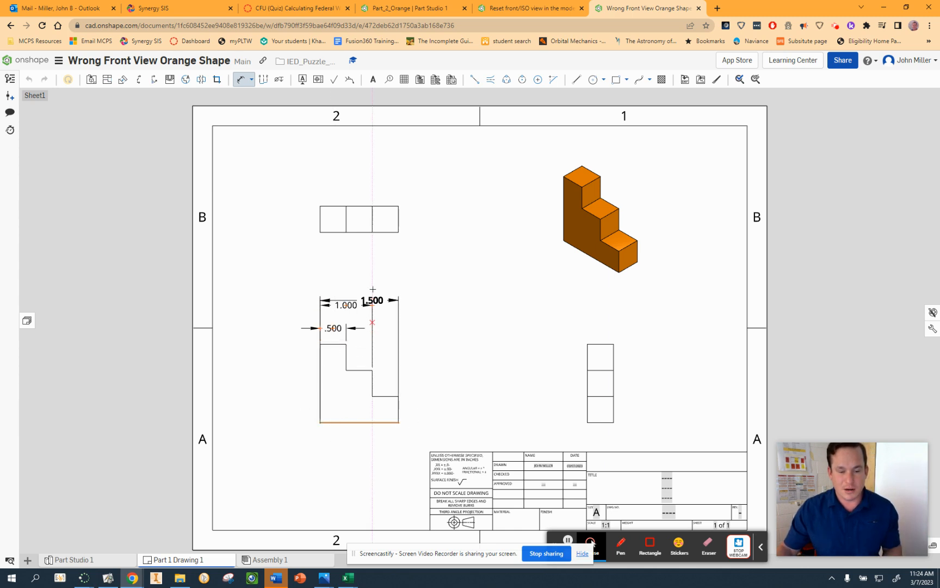
left_click(374, 286)
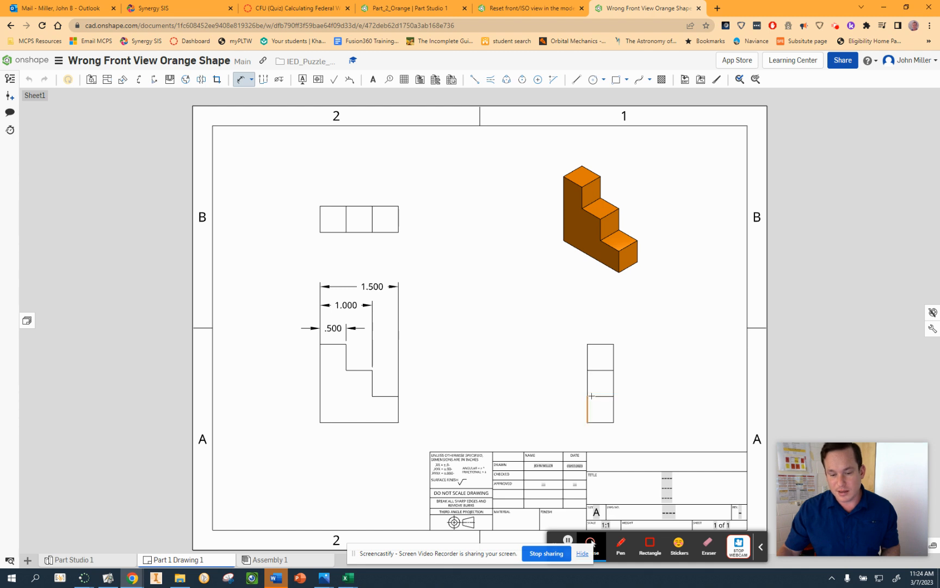
Add vertical dimensions to the right of the front view: the lowest step's height and the height from the base to the middle step.
left_click(399, 410)
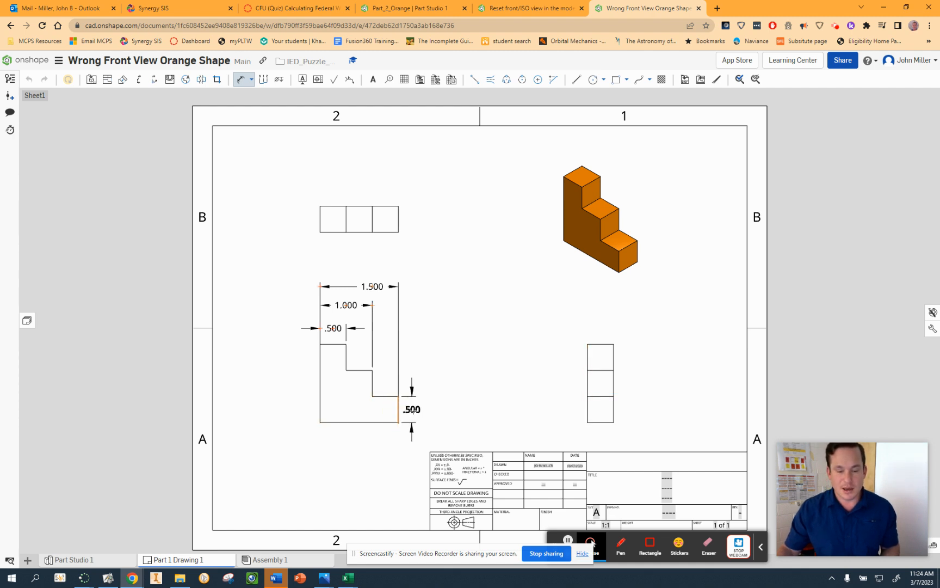
left_click(413, 410)
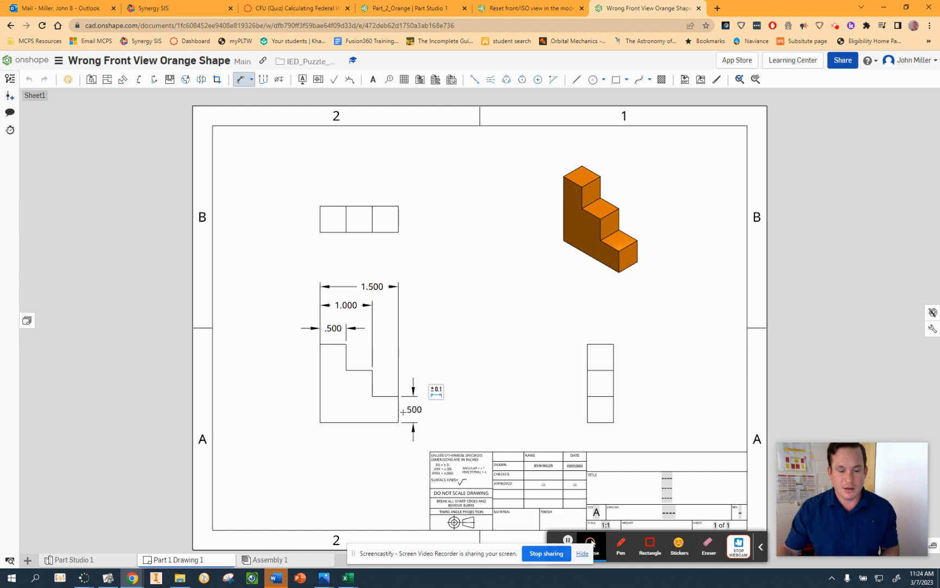
left_click(362, 422)
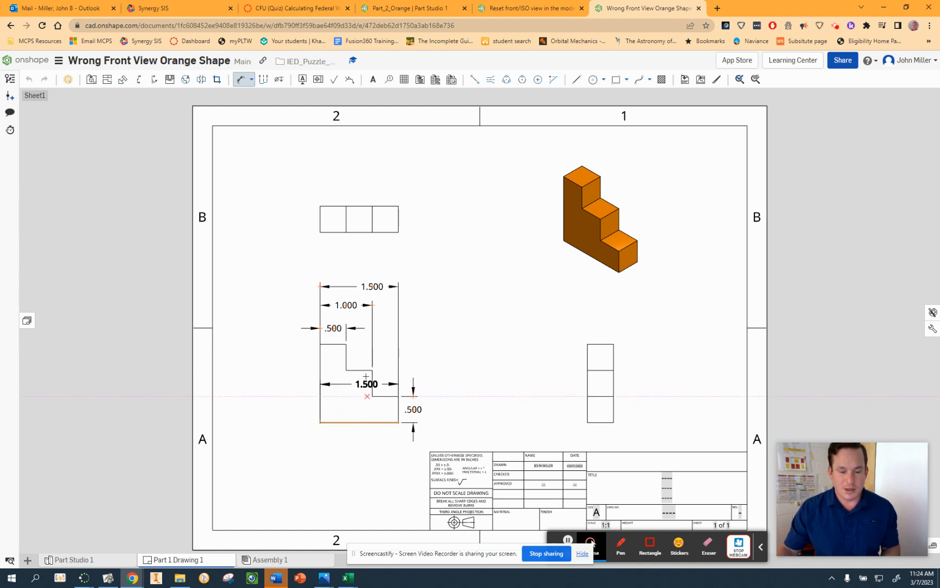
left_click(363, 370)
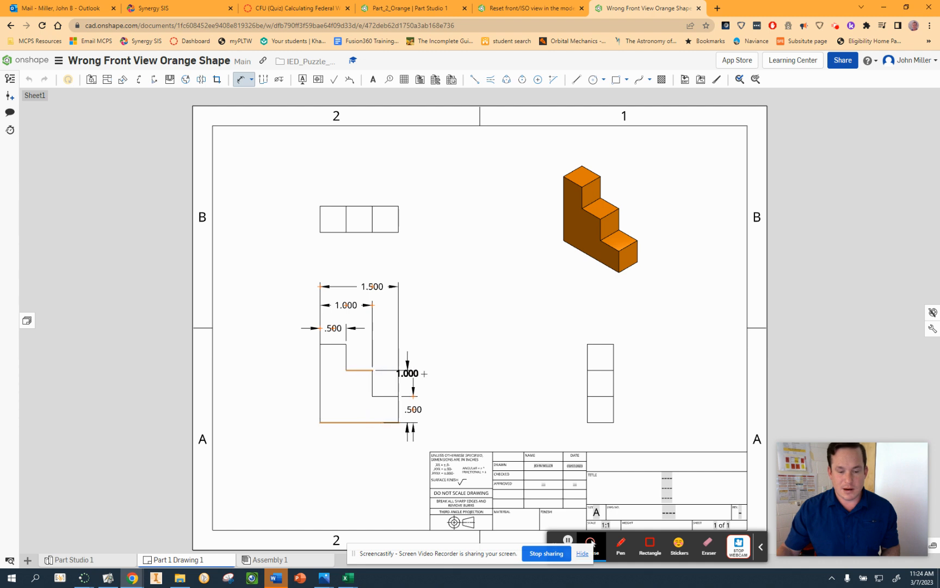
left_click(445, 375)
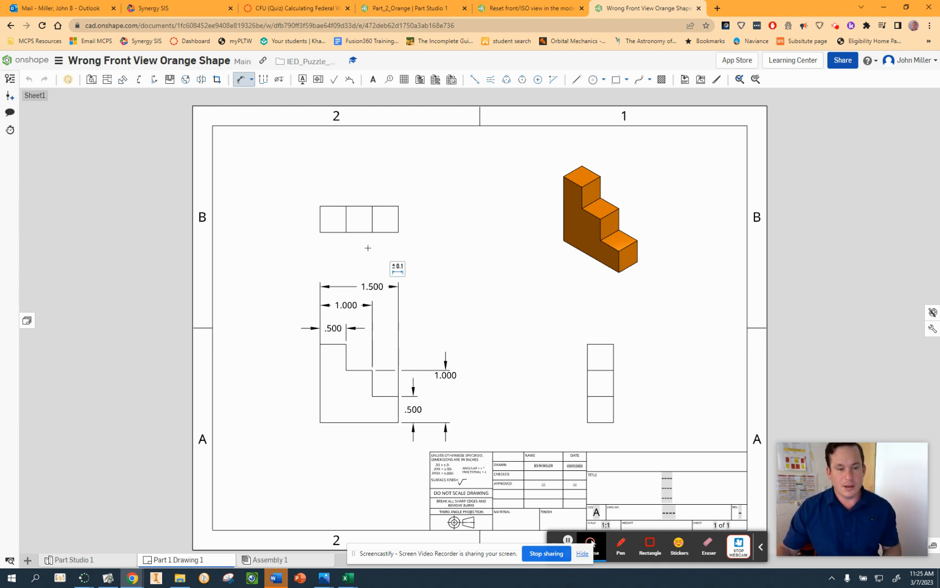
Delete the overall width dimension above the front view.
left_click(393, 287)
left_click(244, 82)
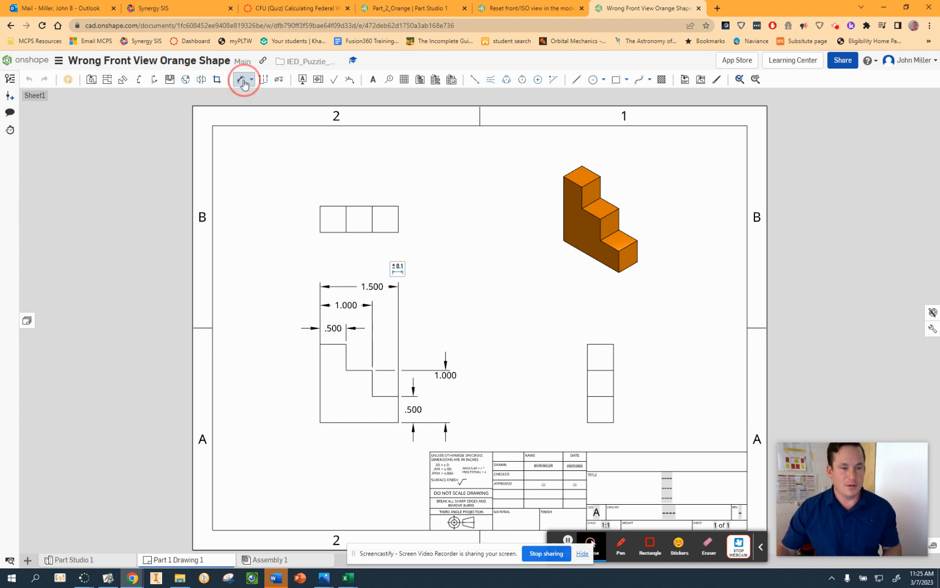
left_click(373, 287)
key("Delete")
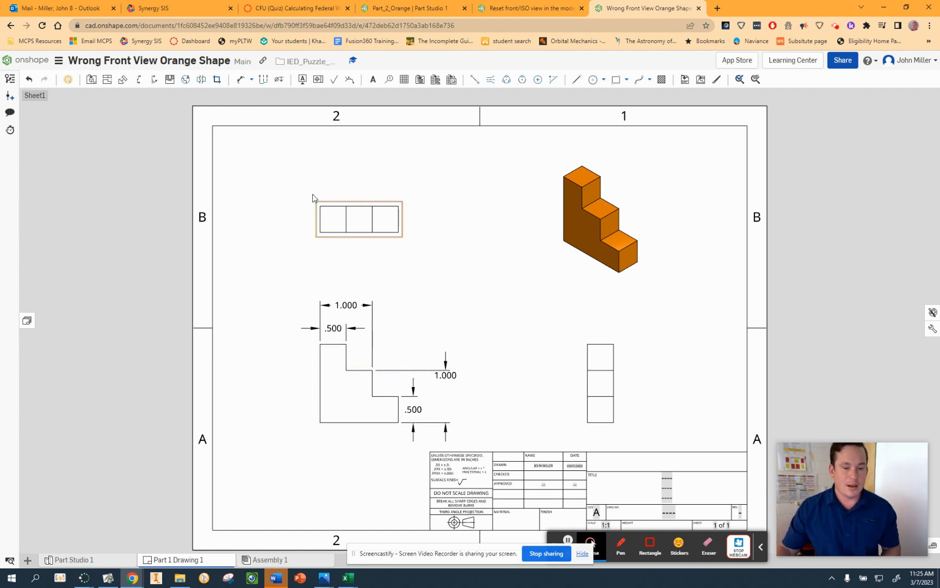
Dimension the part's overall width on the top view, placing the dimension just below that view.
left_click(240, 79)
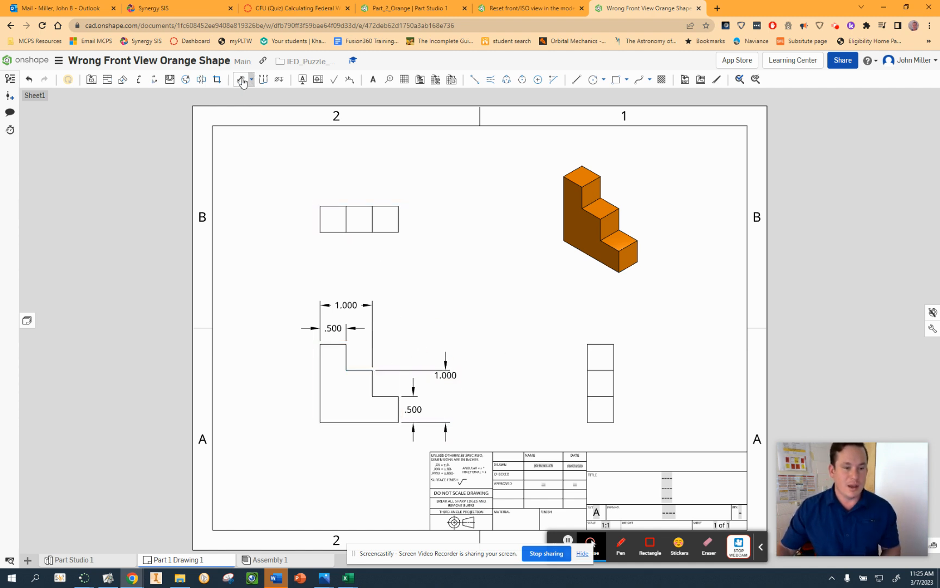
left_click(320, 221)
left_click(399, 225)
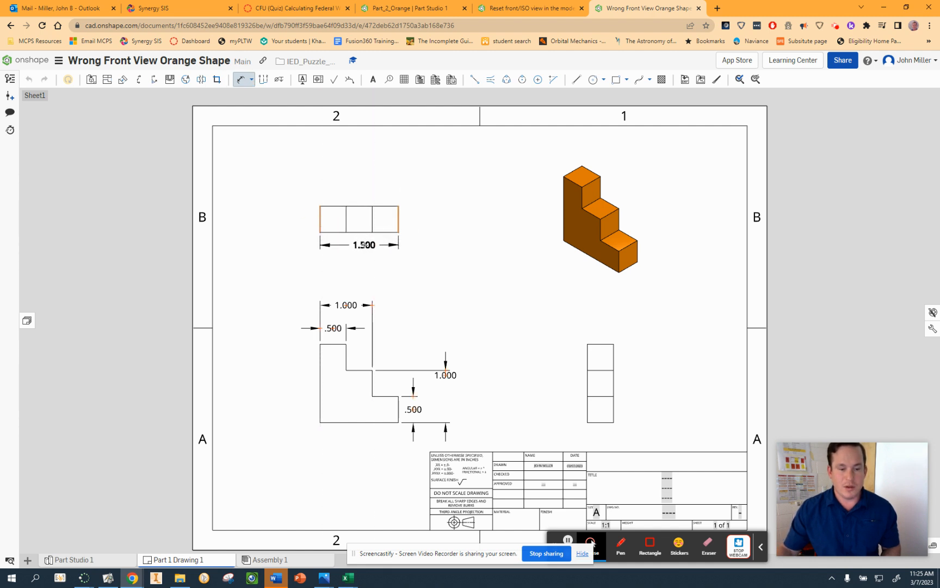
left_click(364, 245)
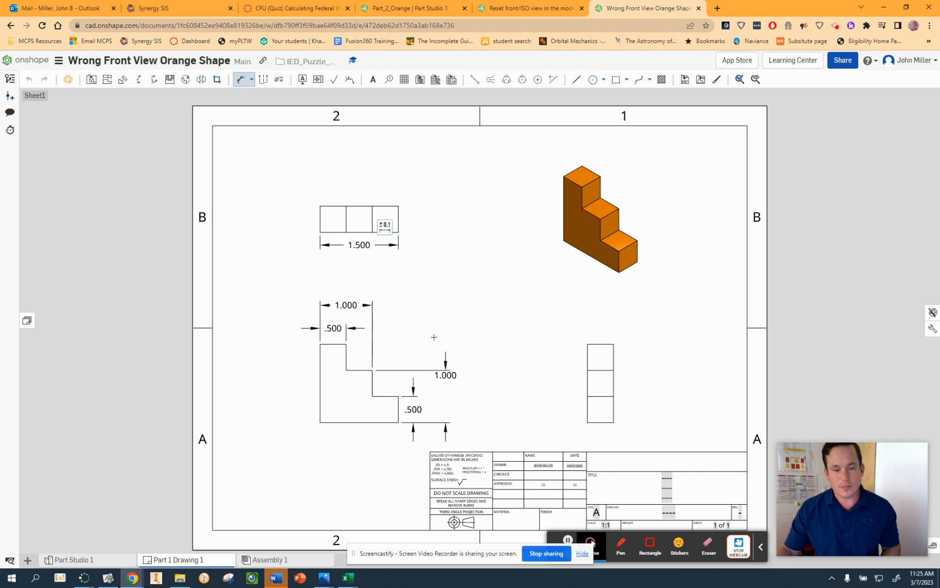
Dimension the side view's overall height along its left side and its depth above its top edge.
left_click(598, 423)
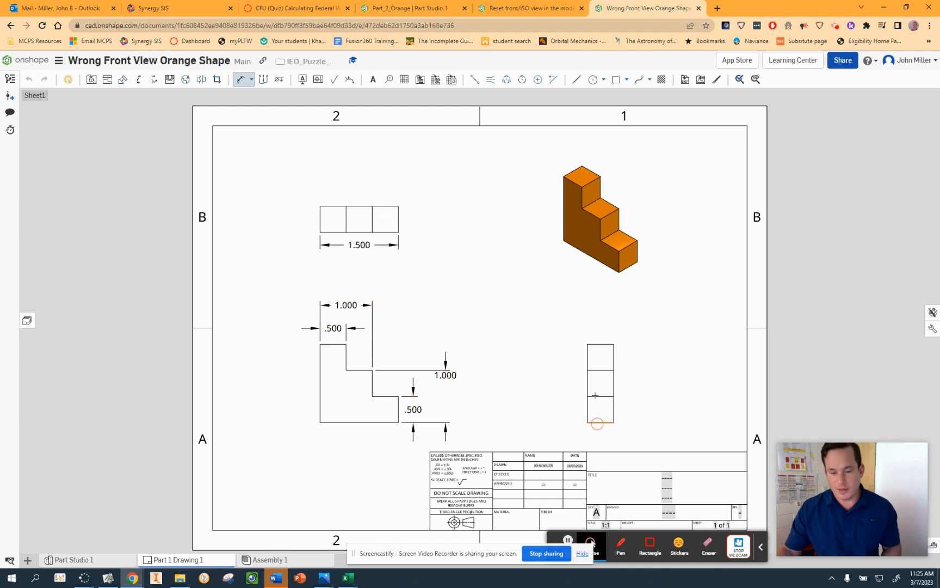
left_click(593, 345)
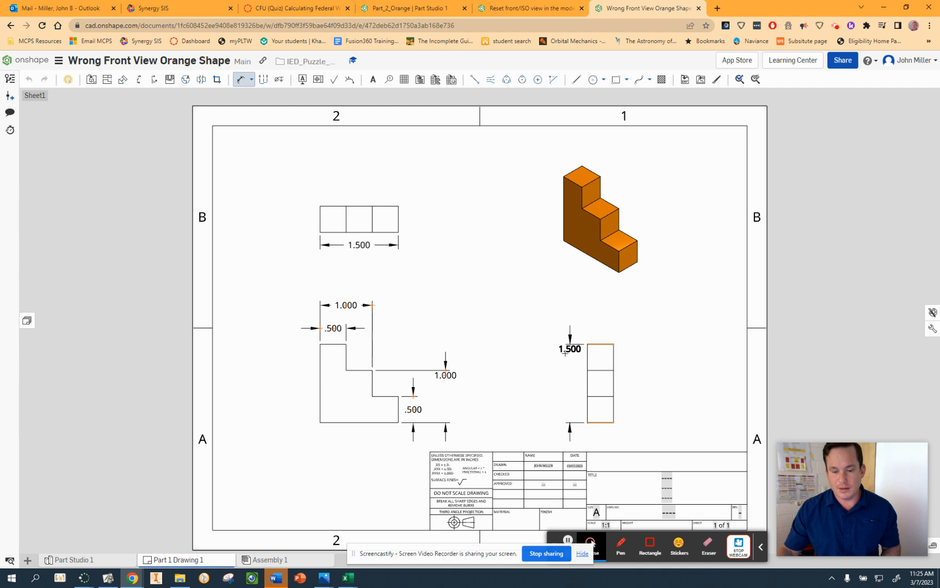
left_click(567, 383)
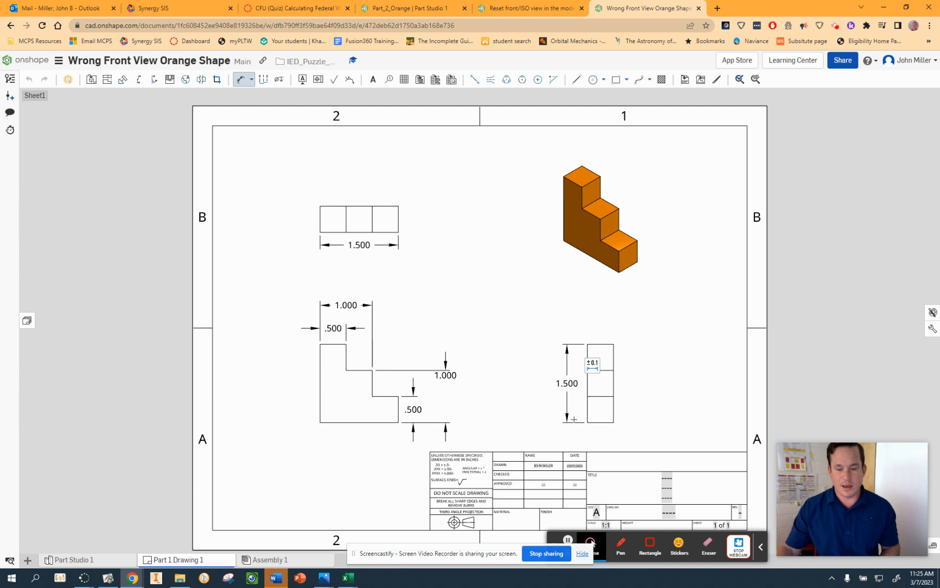
left_click(603, 343)
left_click(601, 327)
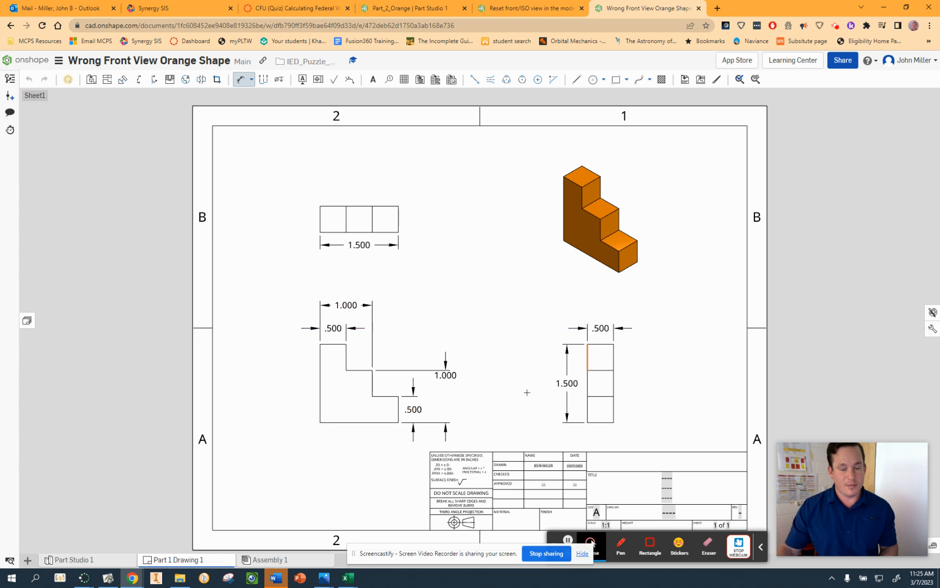